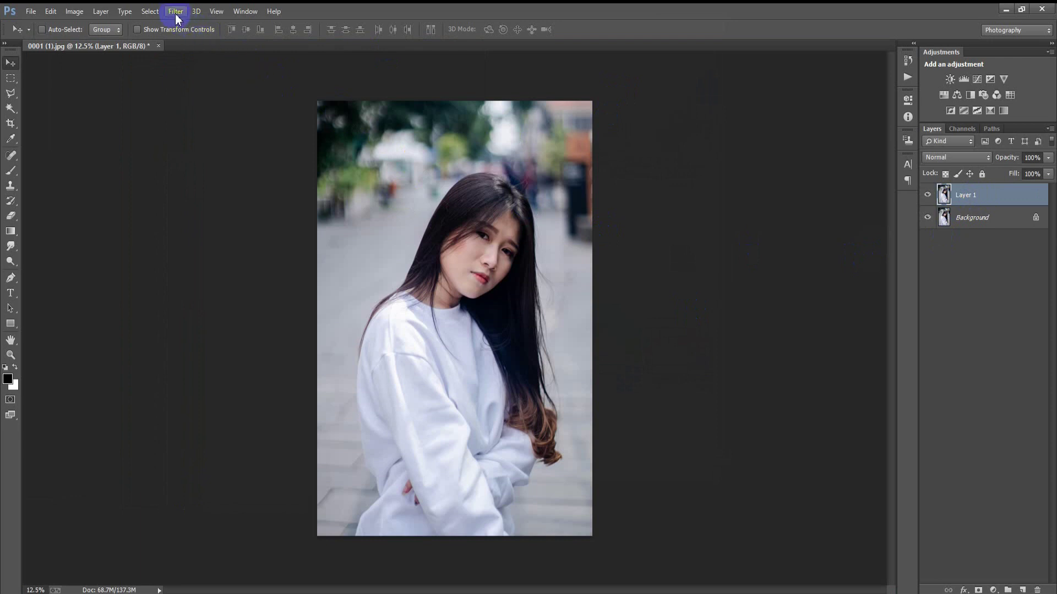
Open the Camera Raw filter on Layer 1 and set the white balance to Temperature -4 and Tint -18
left_click(201, 97)
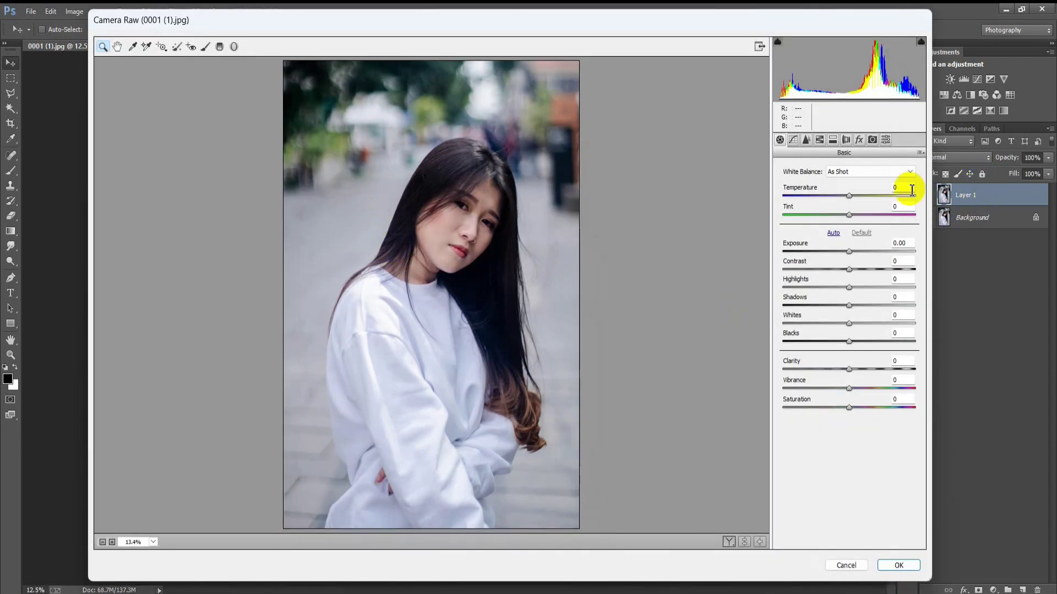
left_click_drag(849, 197, 835, 216)
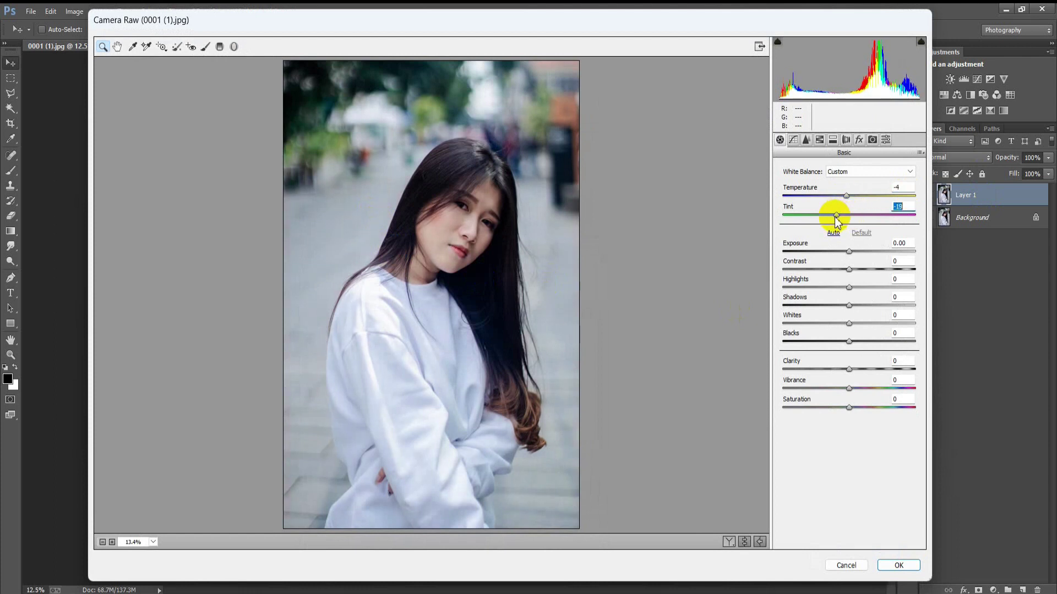
left_click_drag(834, 218, 836, 219)
Set the basic tone values to Exposure -0.15, Contrast +30, Highlights -42, Shadows +44, Whites -60 and Blacks +40
left_click(849, 252)
left_click_drag(848, 252, 846, 259)
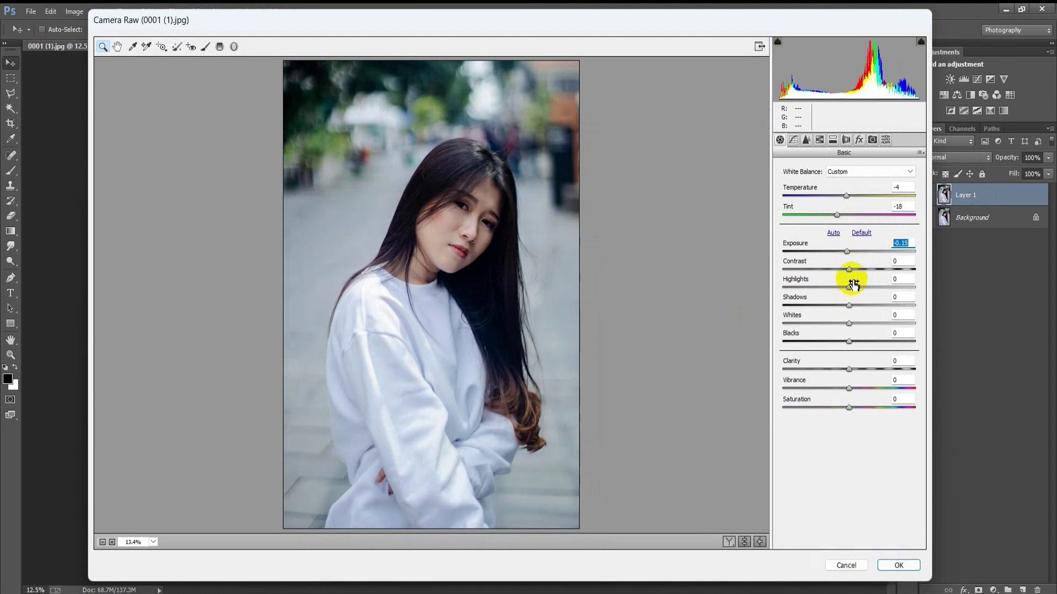
left_click_drag(848, 269, 823, 304)
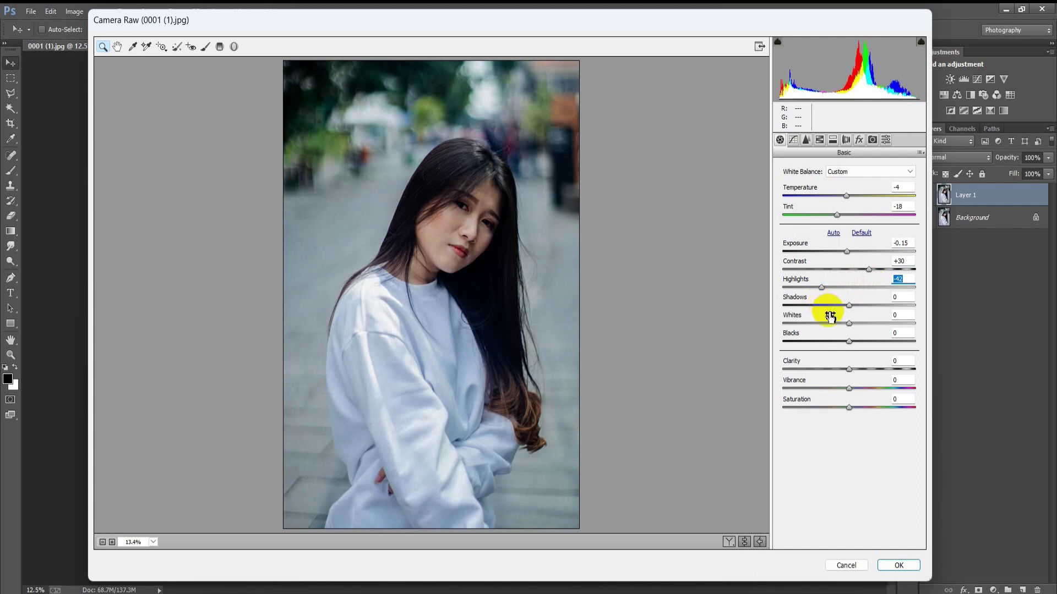
left_click_drag(848, 306, 810, 324)
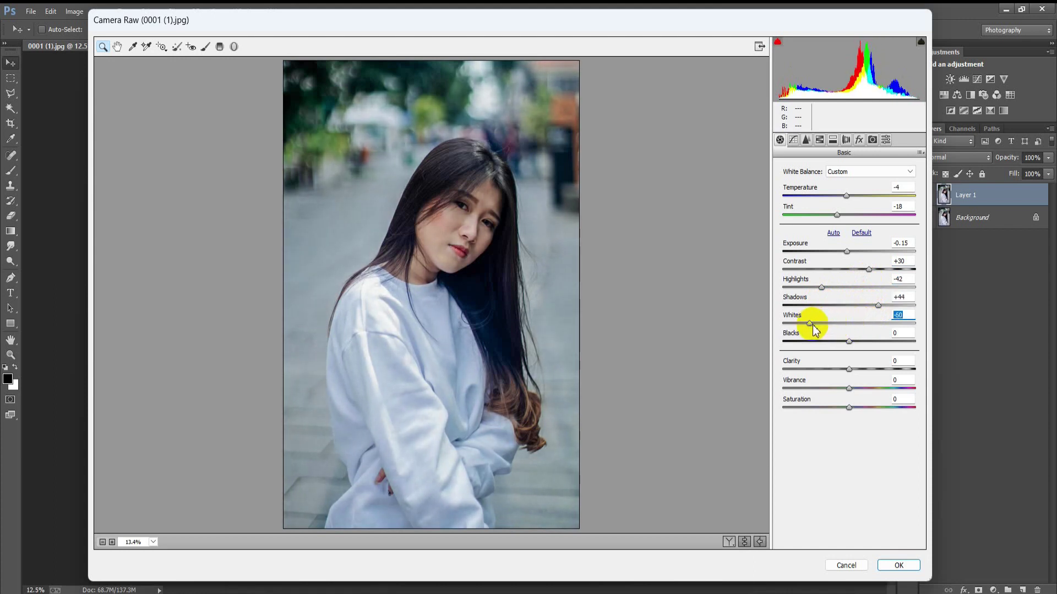
left_click_drag(848, 342, 873, 351)
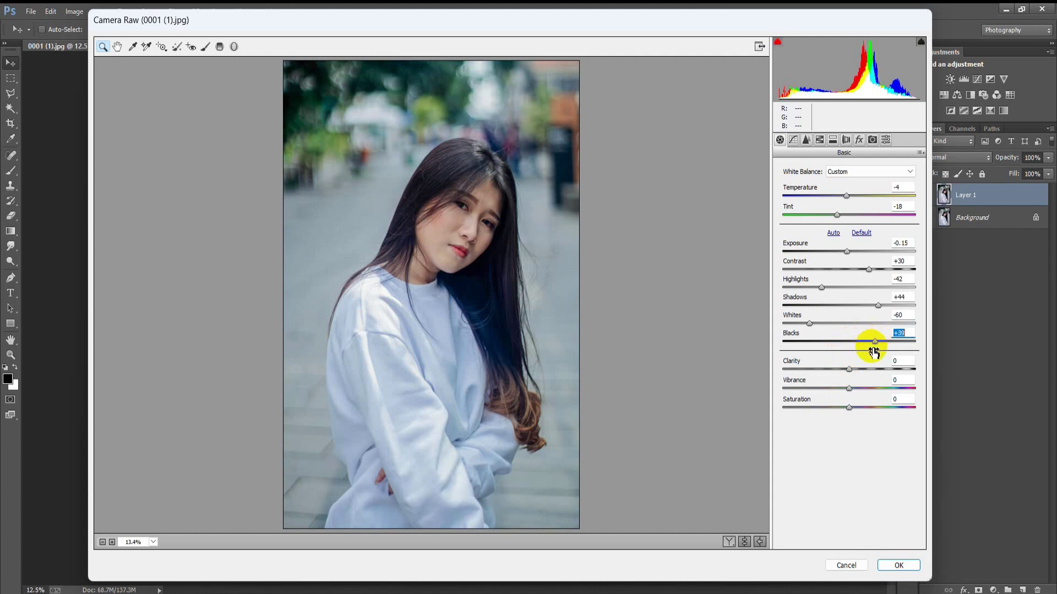
left_click_drag(873, 352, 875, 354)
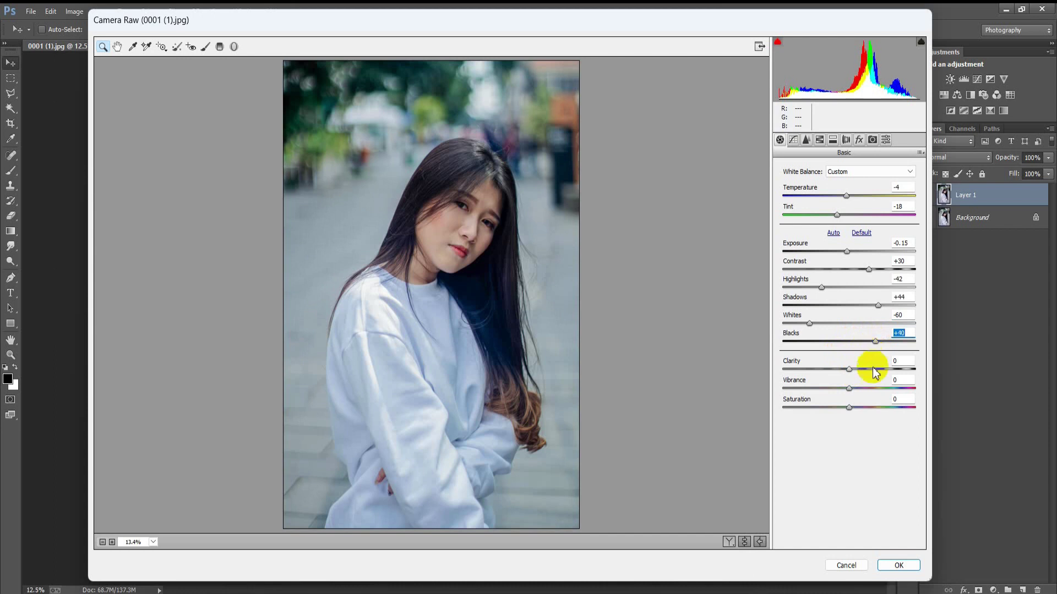
Set the basic Clarity to +15, Vibrance to +20 and Saturation to -18
left_click_drag(849, 369, 859, 378)
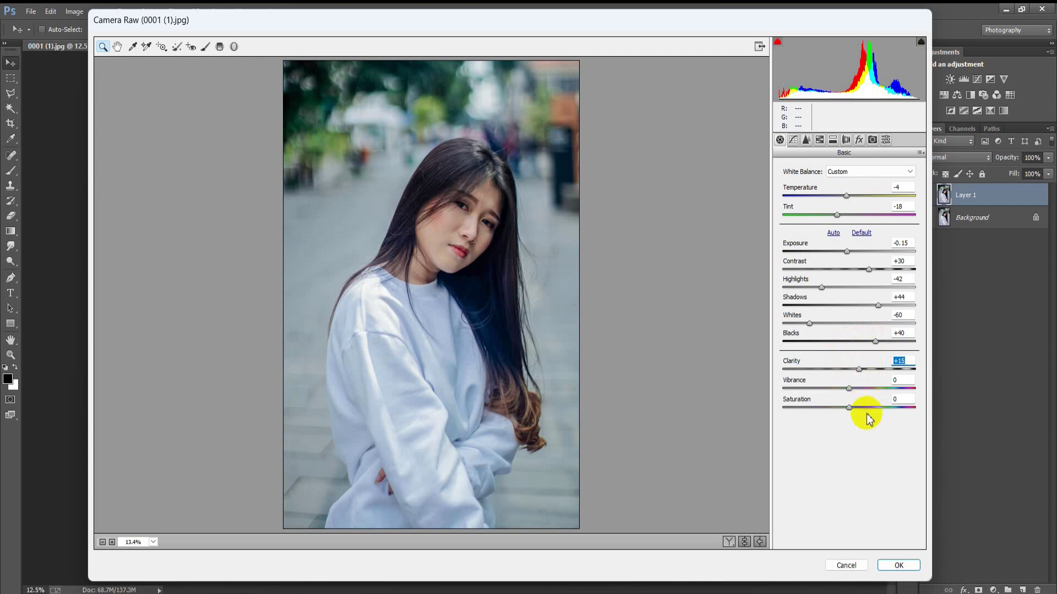
left_click_drag(850, 389, 858, 391)
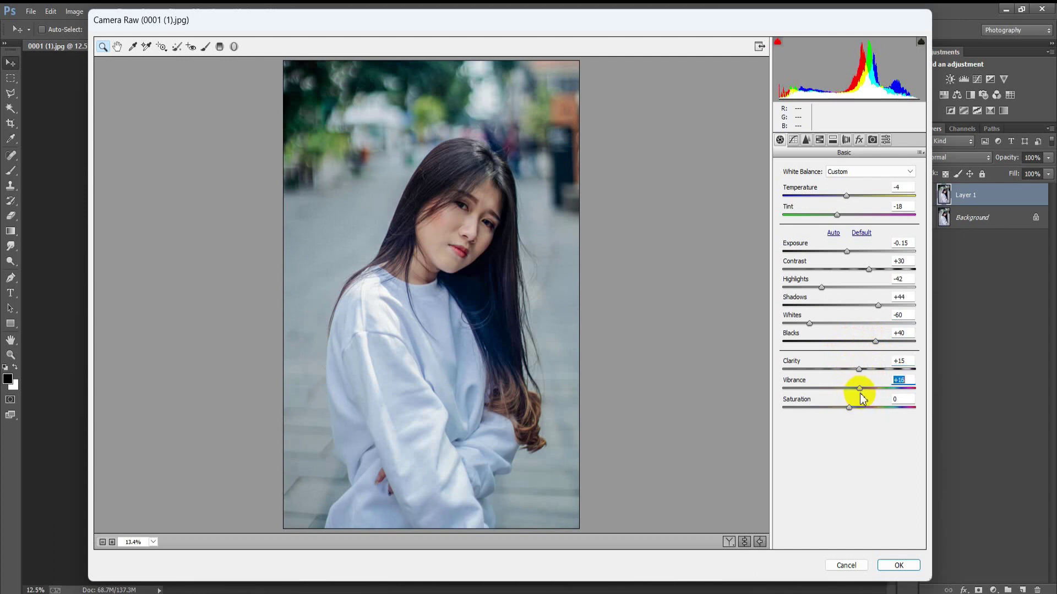
left_click_drag(862, 394, 839, 409)
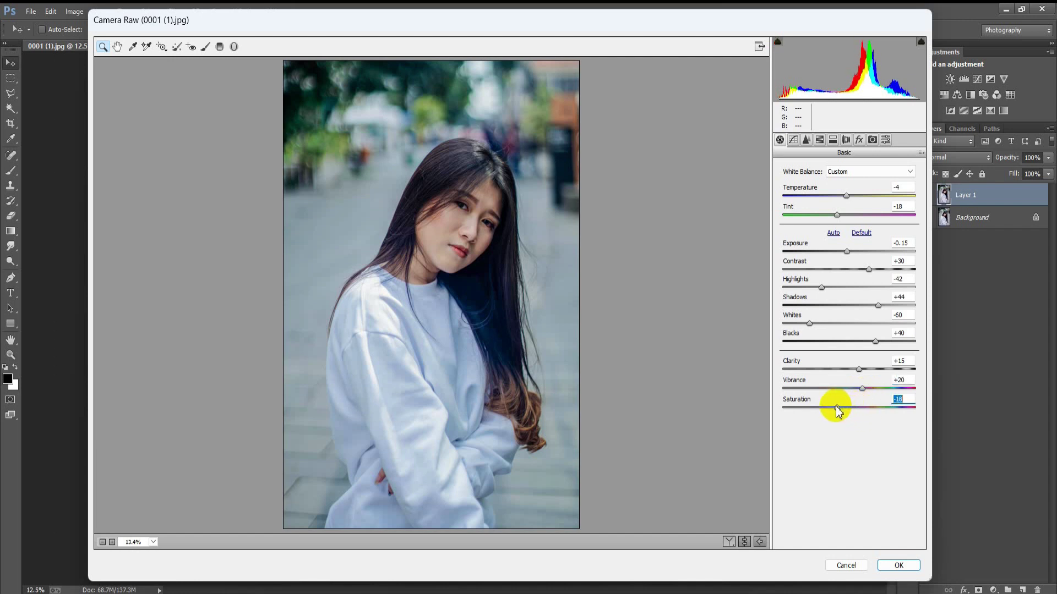
left_click(906, 399)
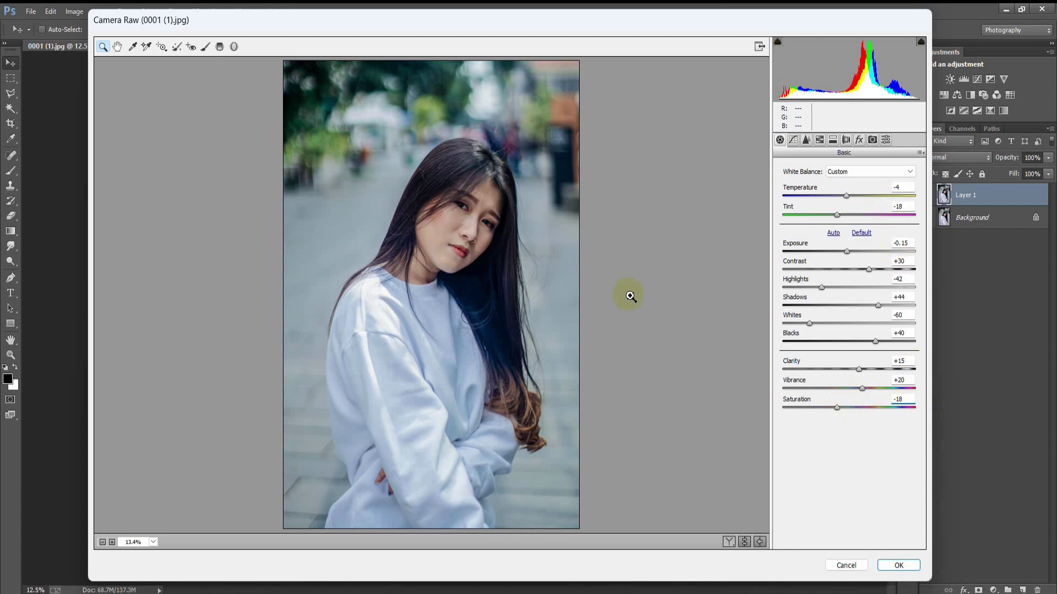
Fade the RGB point tone curve by raising its black point and adding points at input 66, output 56 and input 132, output 110
left_click(793, 140)
left_click_drag(778, 361, 814, 332)
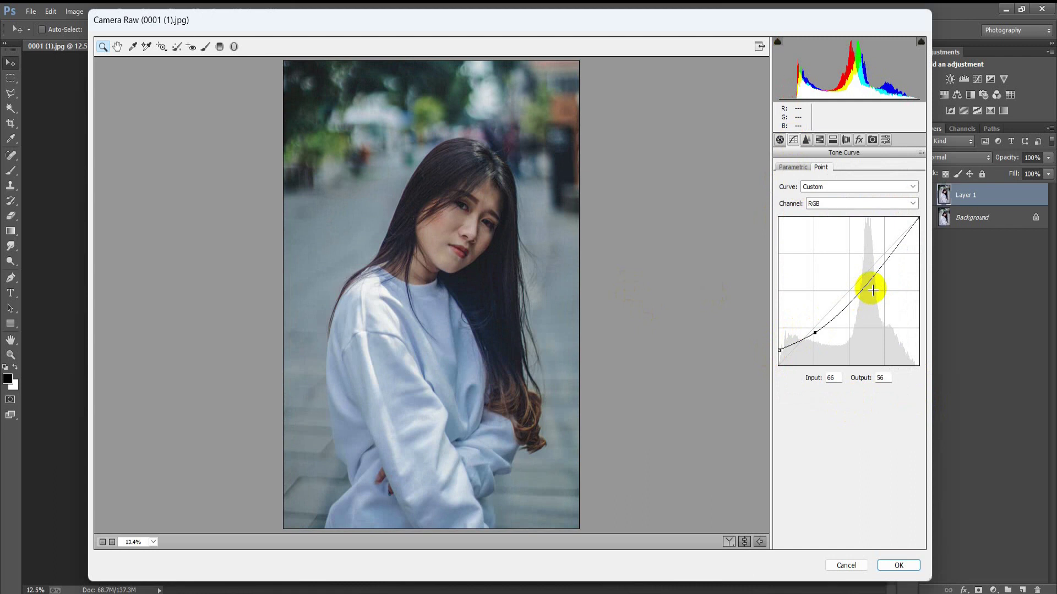
left_click_drag(852, 299, 852, 302)
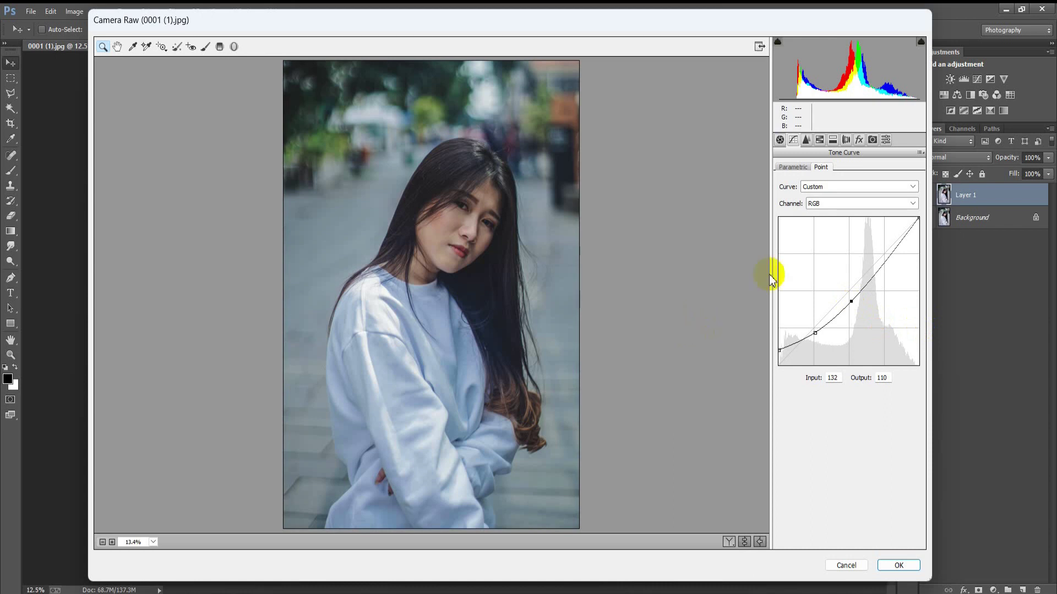
Set the sharpening Amount to 12 and the noise reduction to Luminance 20 and Color 24
left_click(806, 143)
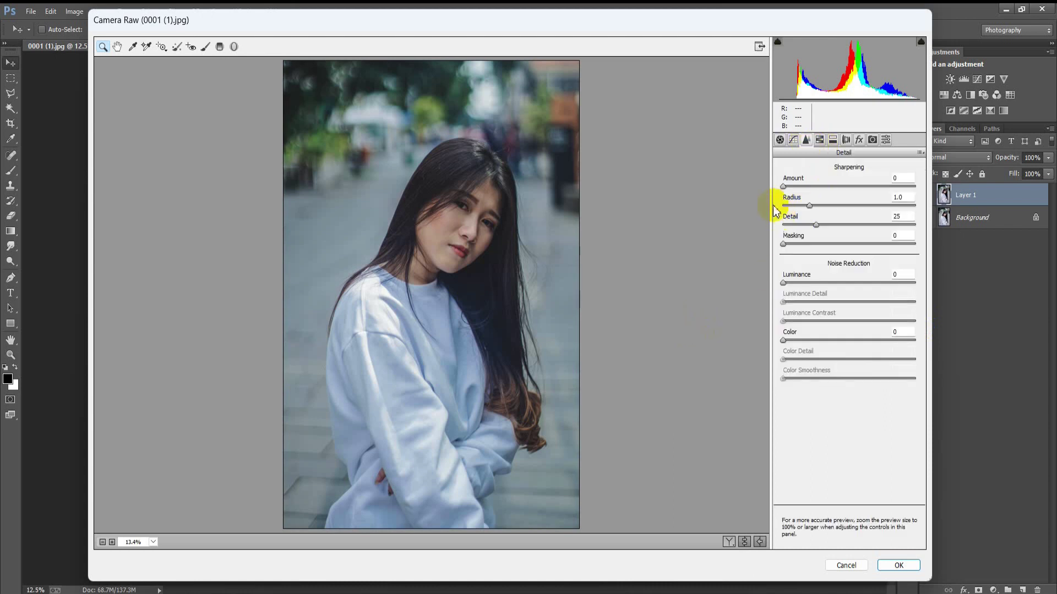
left_click_drag(787, 189, 790, 200)
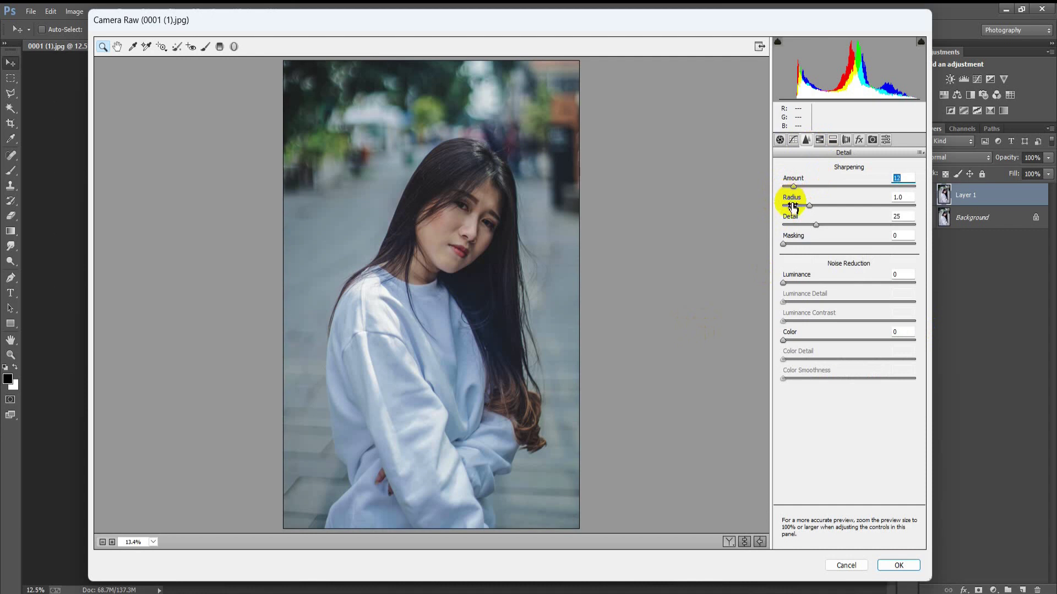
left_click_drag(784, 283, 811, 294)
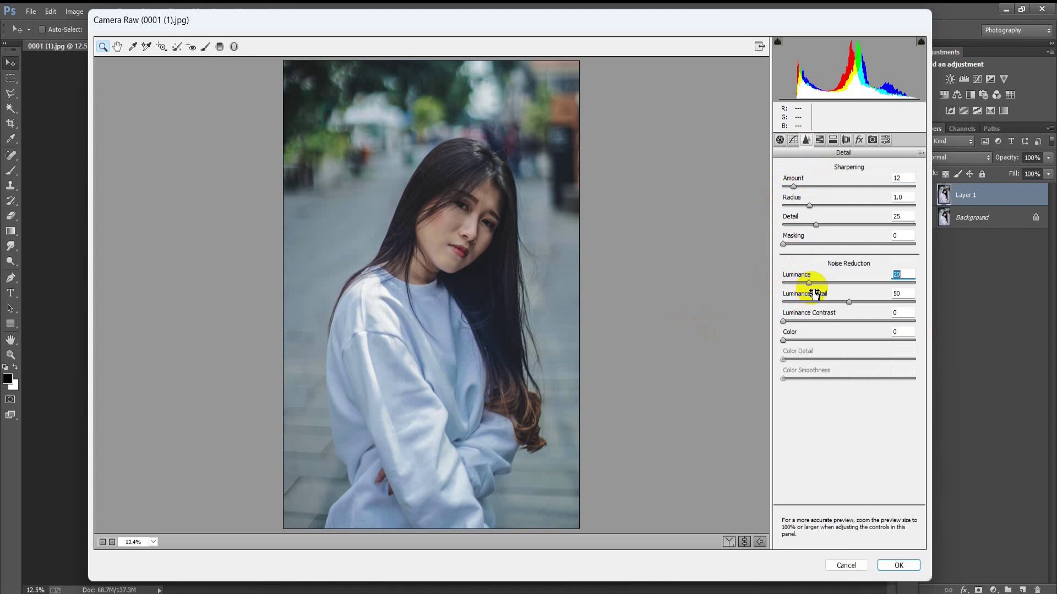
left_click_drag(783, 341, 817, 346)
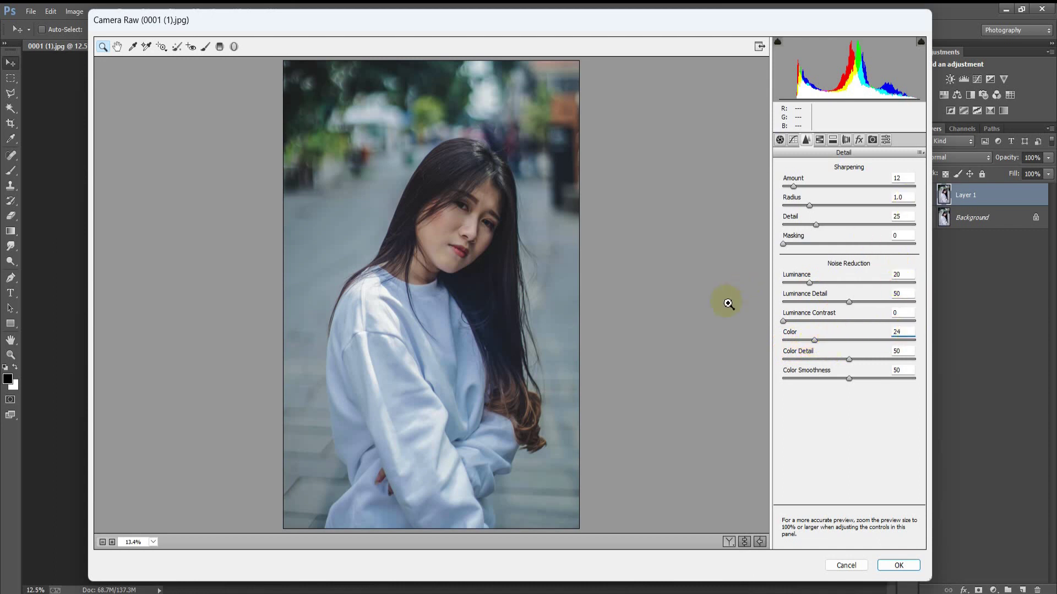
Shift the HSL hue of the Oranges to -10 and of the Yellows to -39
left_click(819, 140)
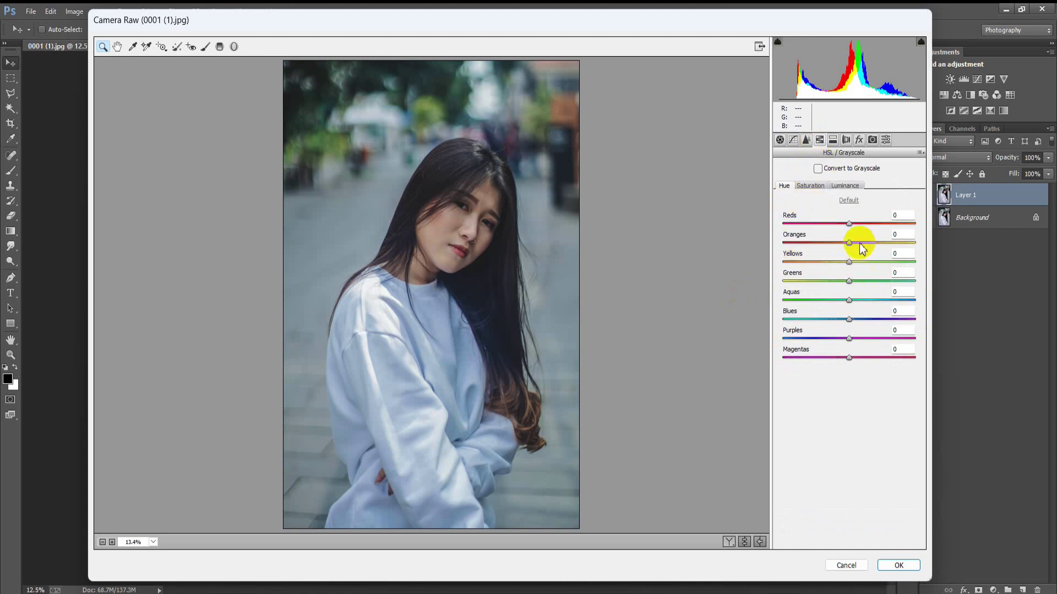
left_click_drag(850, 240, 826, 275)
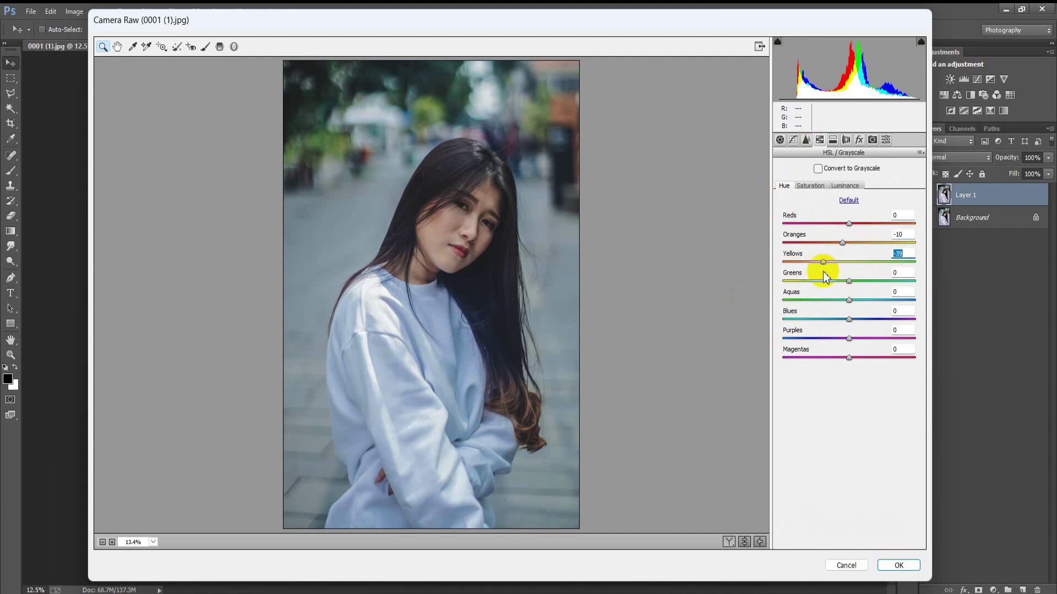
left_click(903, 253)
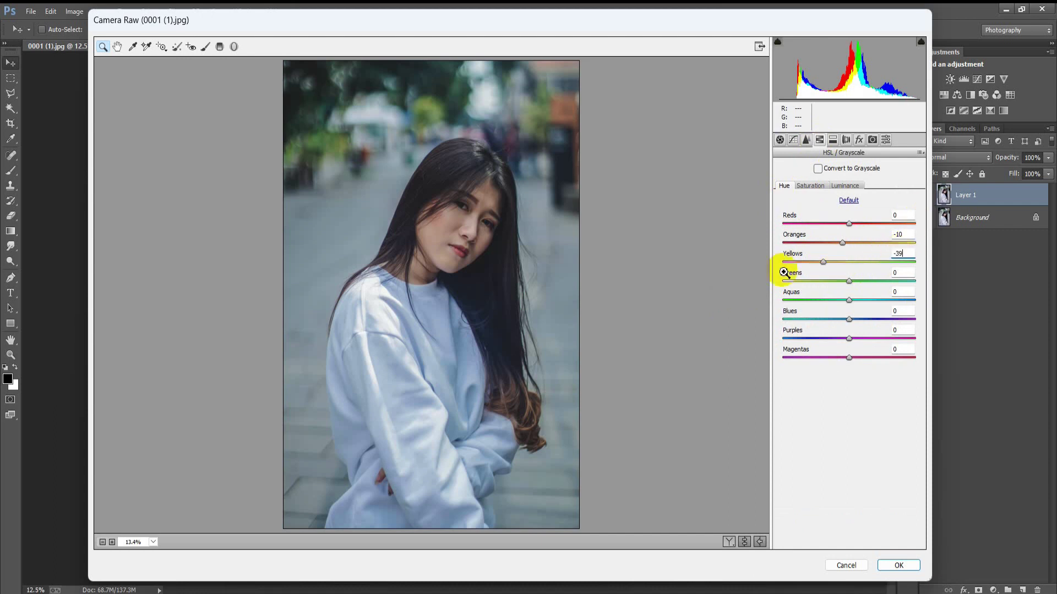
Set the HSL saturation to Oranges -10, Yellows -44, Greens -100, Aquas -65, Blues -42, Purples -100 and Magentas -100
left_click(810, 186)
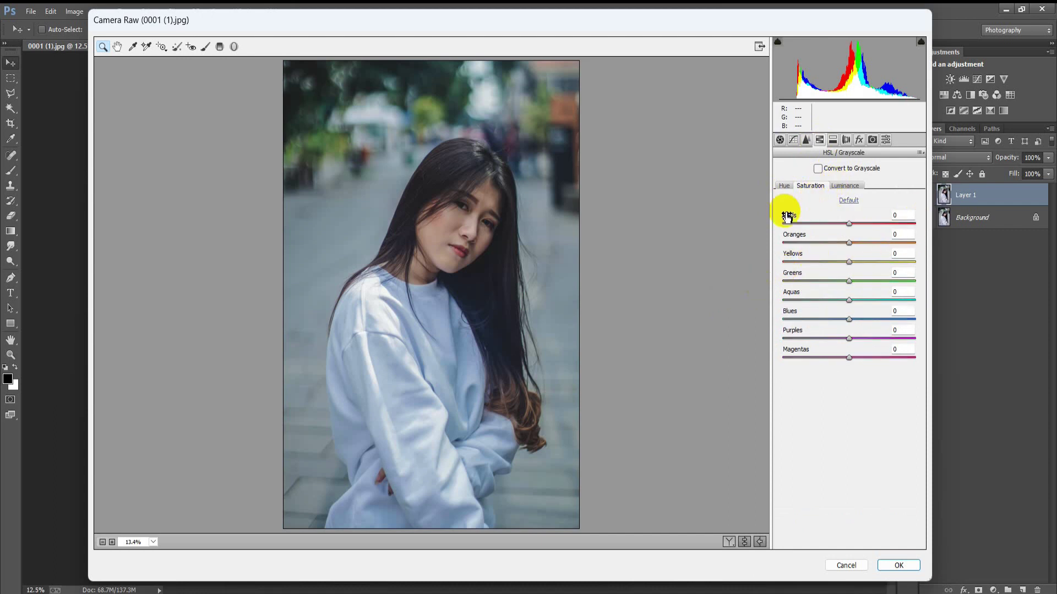
left_click_drag(849, 242, 845, 252)
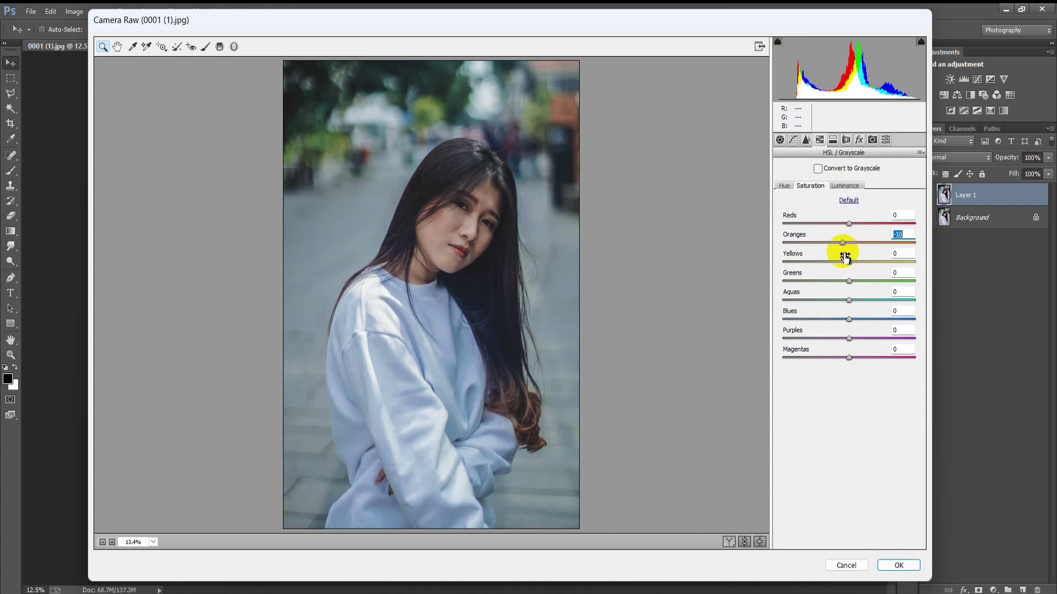
left_click_drag(849, 264, 820, 268)
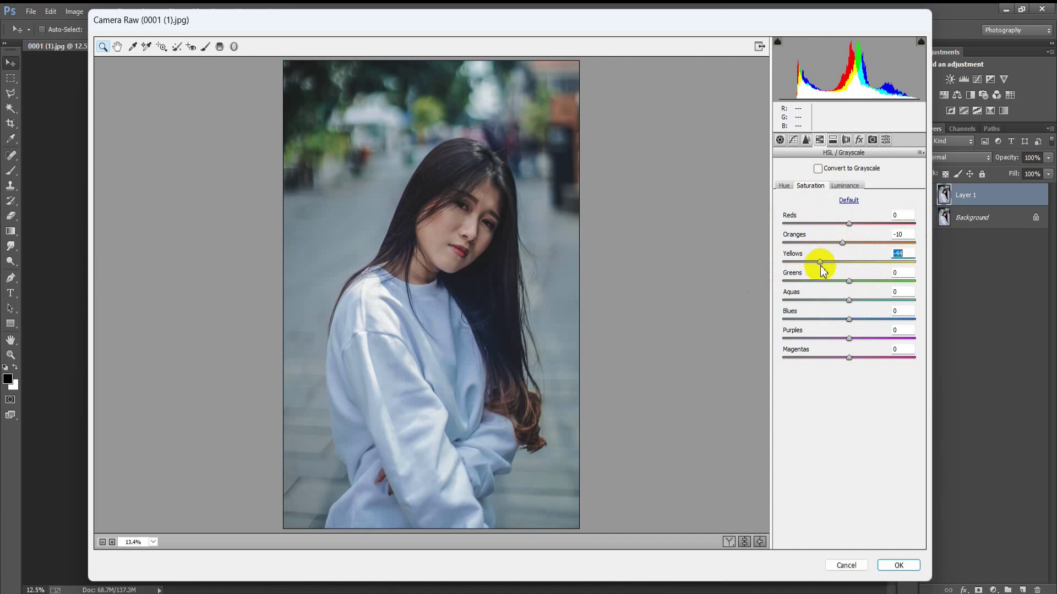
left_click_drag(848, 281, 764, 286)
left_click_drag(848, 301, 809, 309)
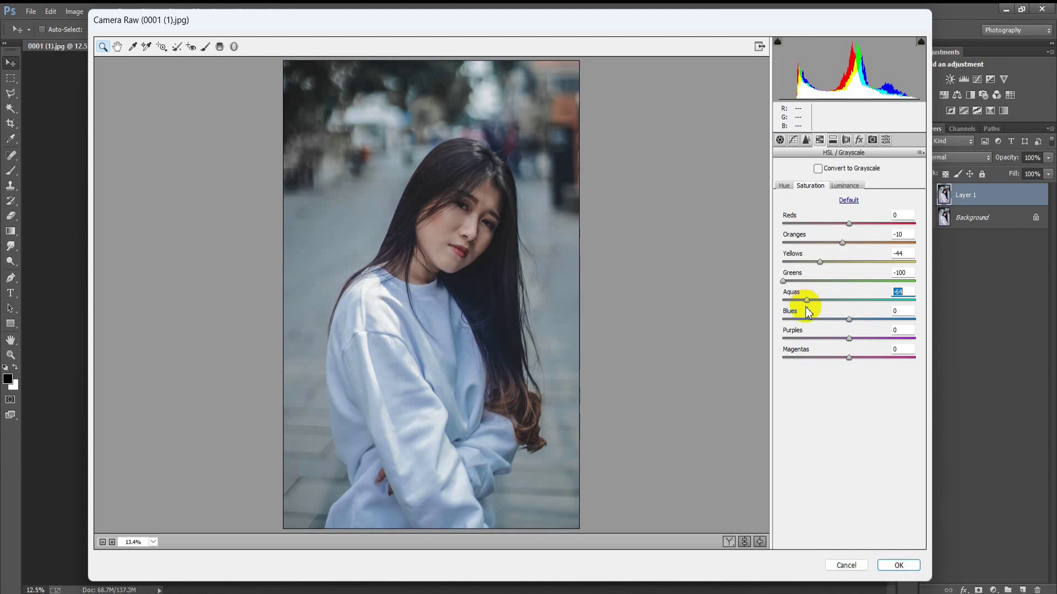
left_click(842, 320)
left_click_drag(842, 320, 822, 320)
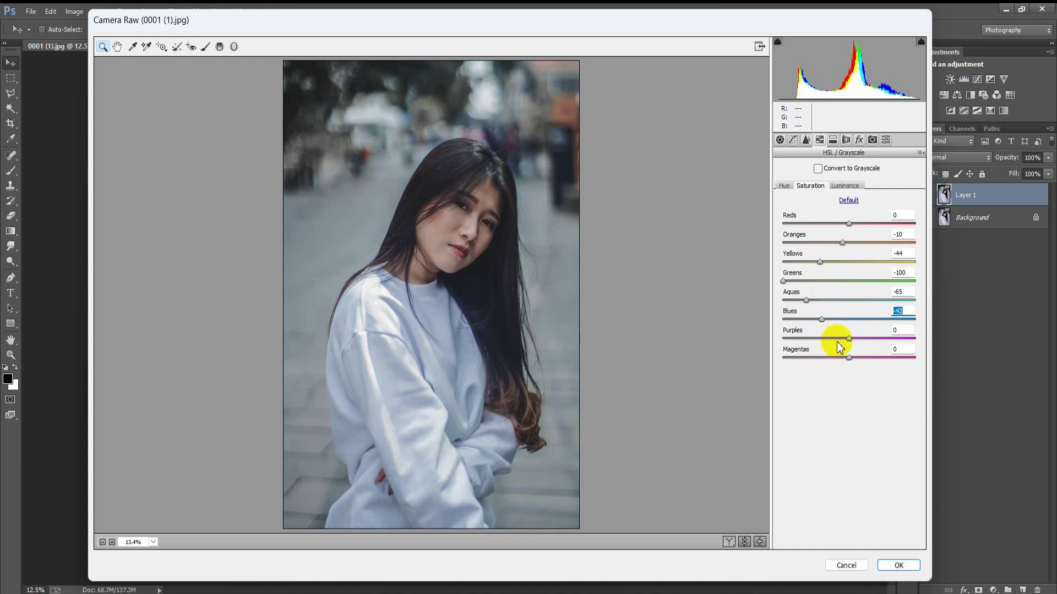
left_click_drag(846, 340, 769, 338)
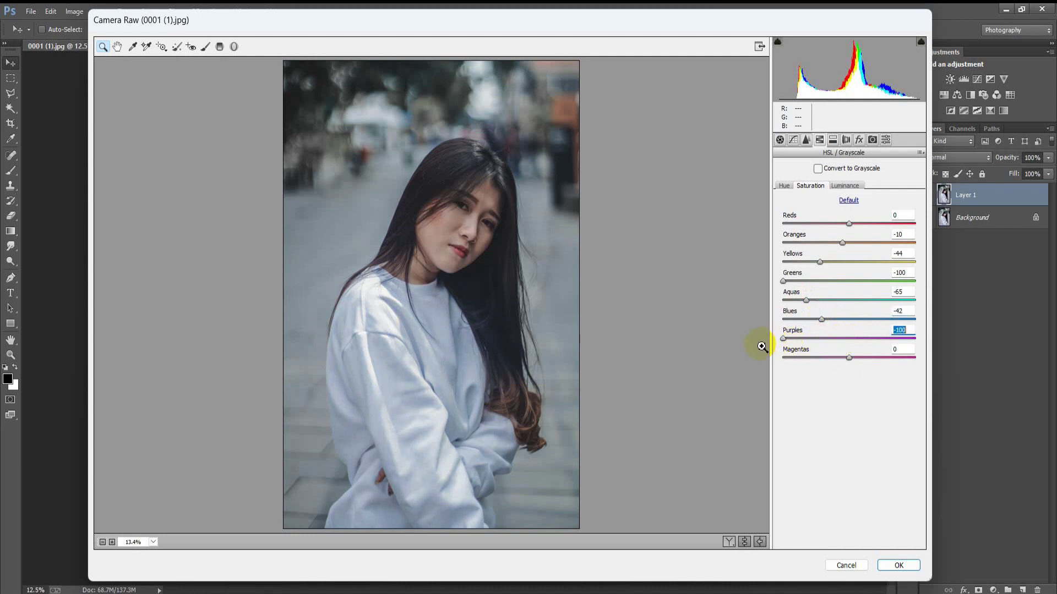
left_click_drag(851, 359, 750, 358)
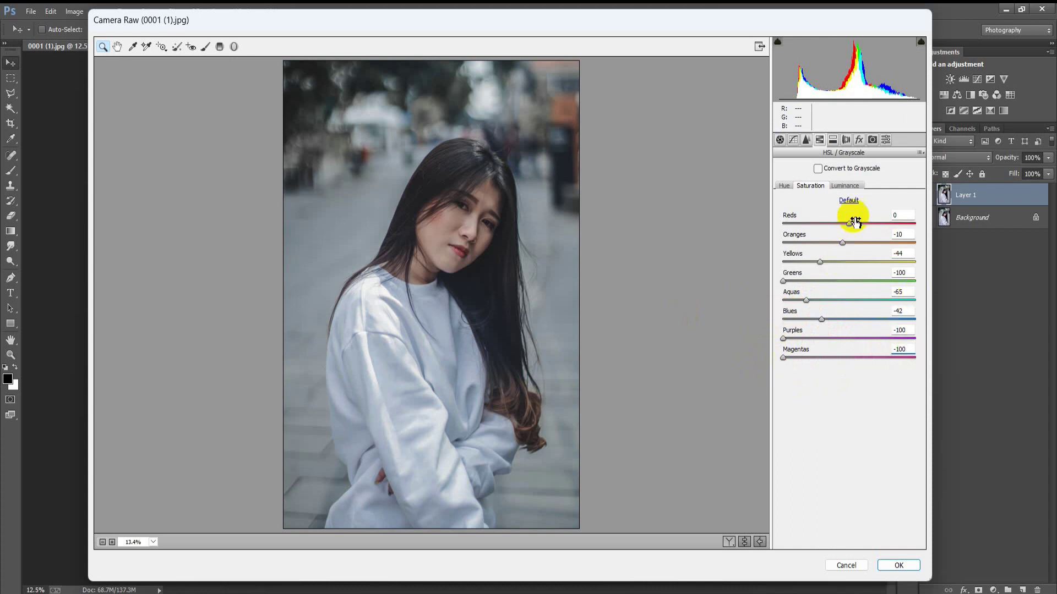
Set the HSL luminance to Reds +40, Oranges +21 and Yellows +50
left_click(845, 186)
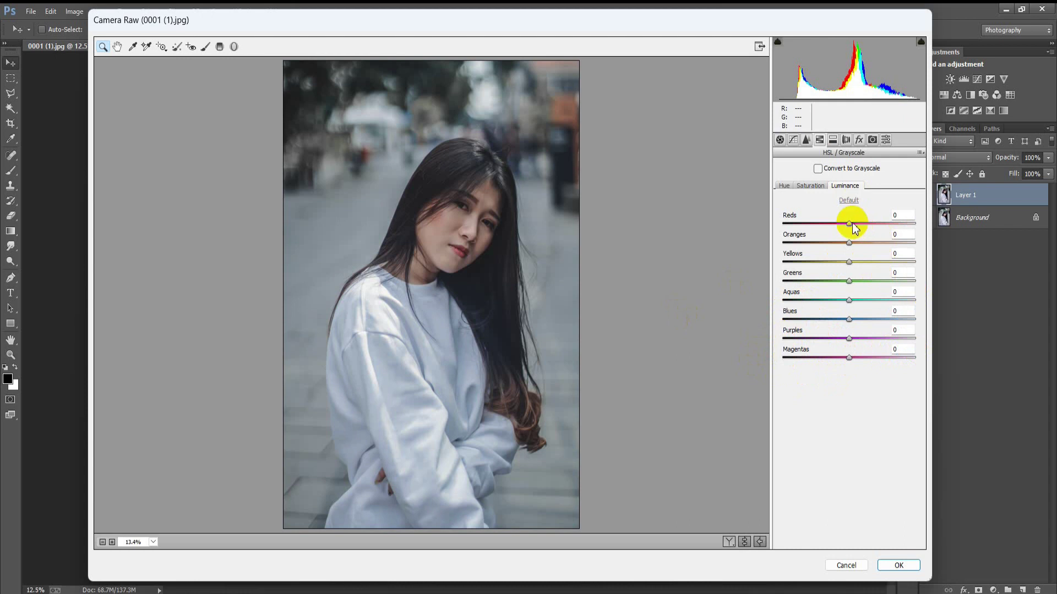
left_click_drag(849, 224, 862, 248)
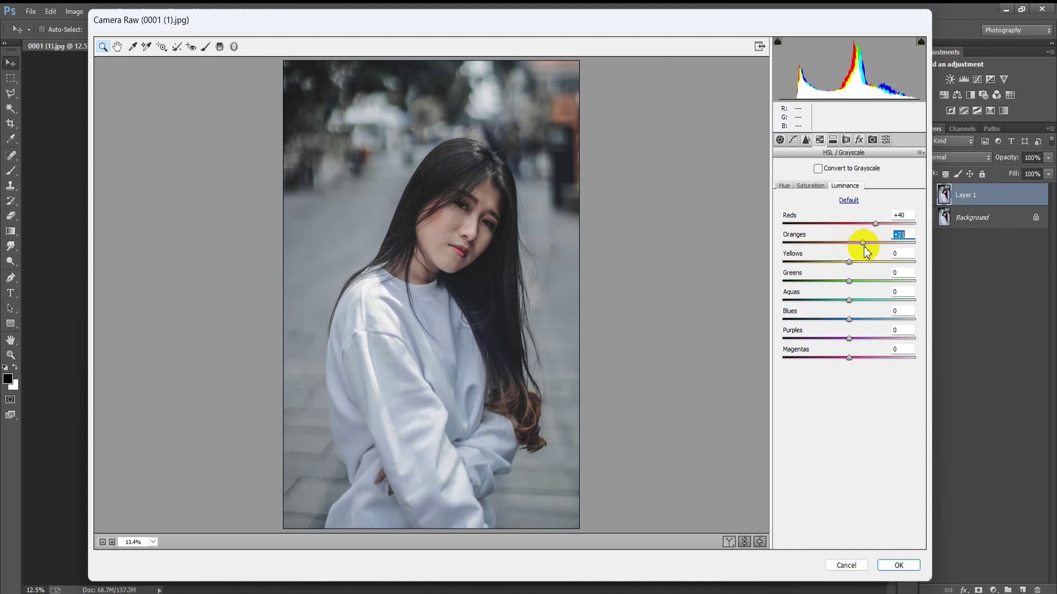
left_click_drag(849, 262, 884, 262)
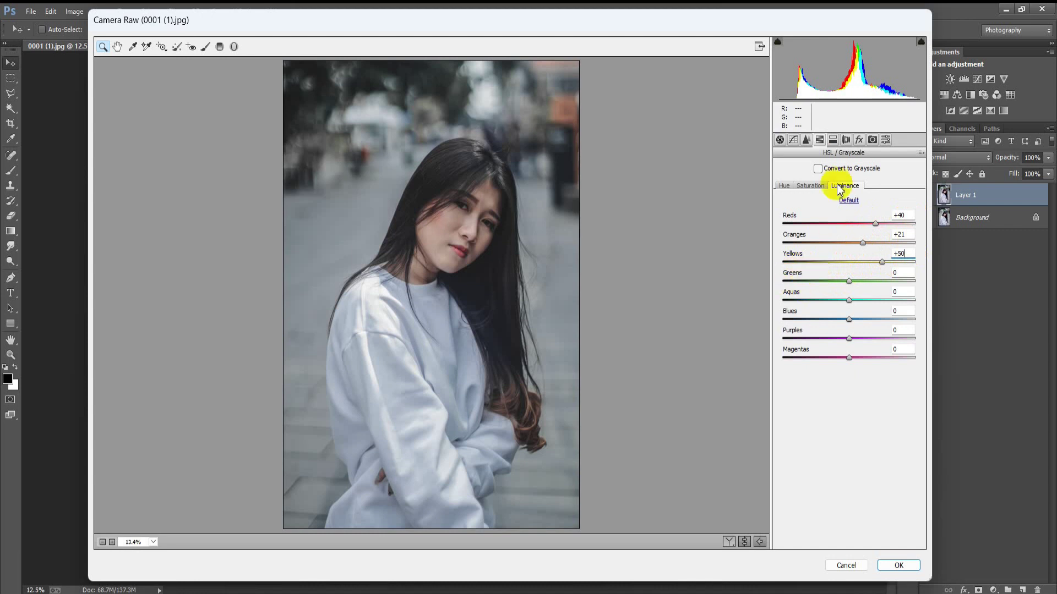
Set the split toning highlights to Hue 100 and Saturation 20, with Balance at -66
left_click(833, 140)
left_click_drag(784, 186, 822, 192)
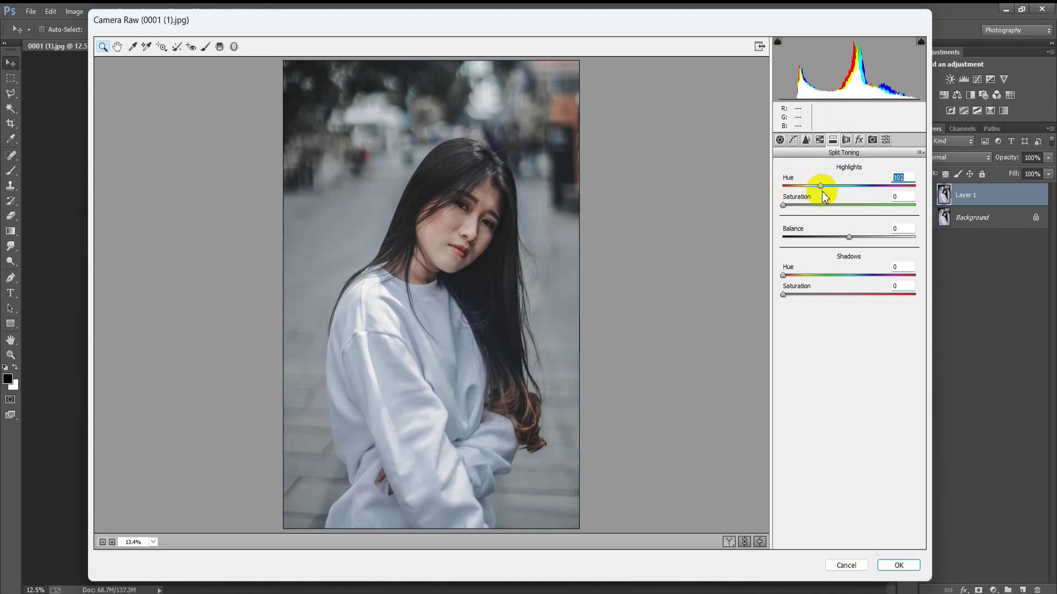
type("100")
left_click_drag(786, 205, 810, 239)
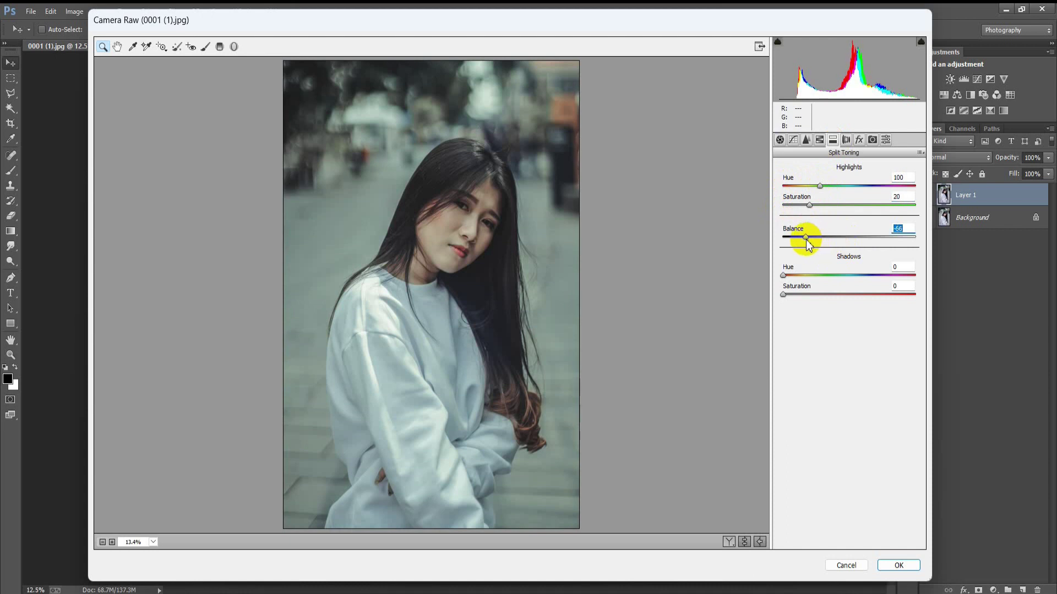
Set the split toning shadows to Hue 240 and Saturation 10
left_click_drag(787, 280, 854, 281)
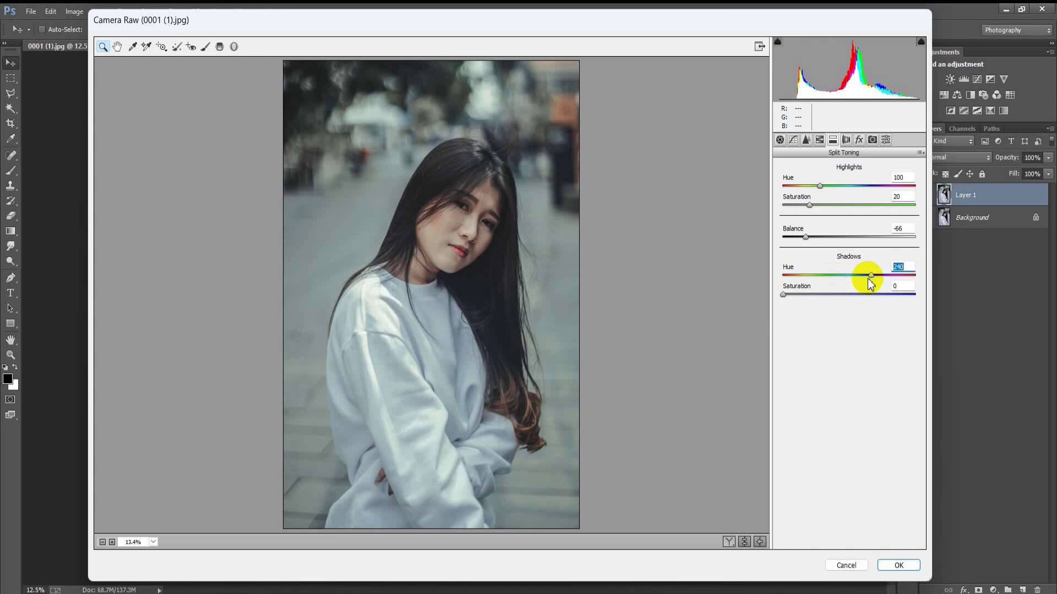
left_click_drag(784, 296, 789, 298)
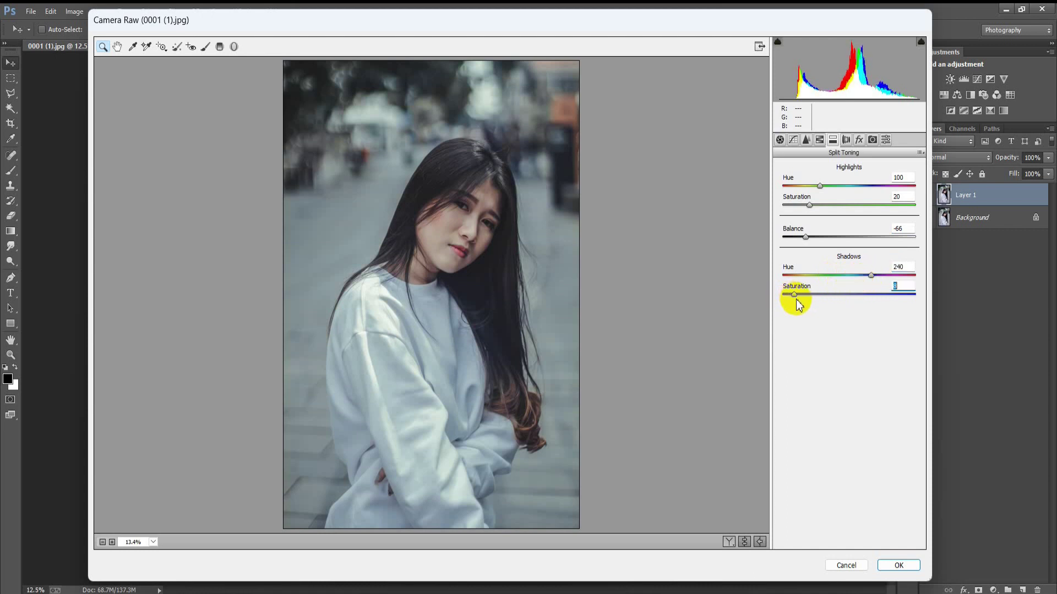
left_click(901, 286)
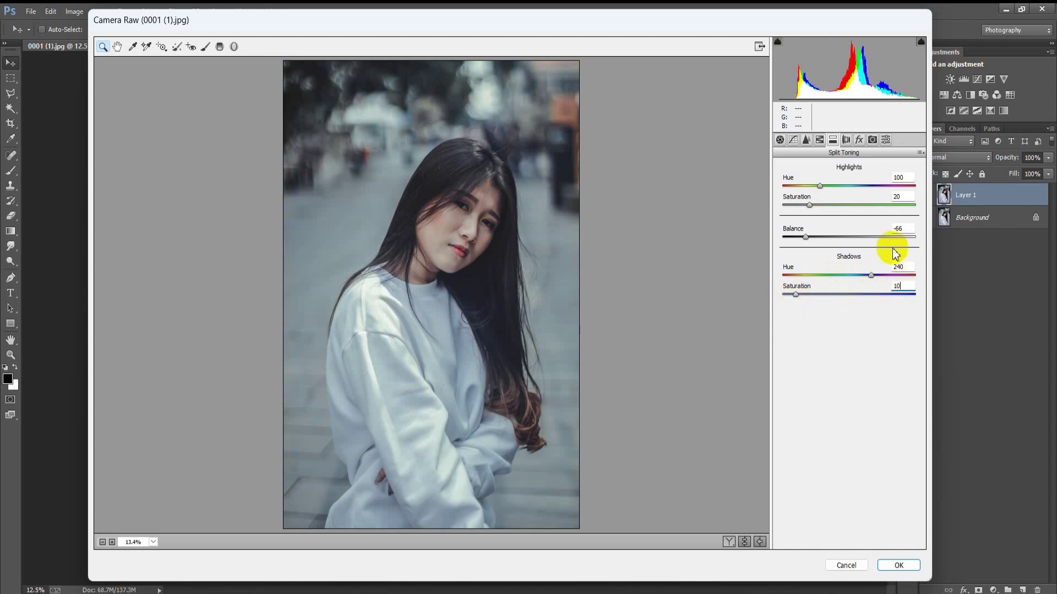
Add a post-crop vignette with Amount -12 in the Highlight Priority style
left_click(859, 139)
left_click_drag(850, 292, 843, 291)
left_click(909, 280)
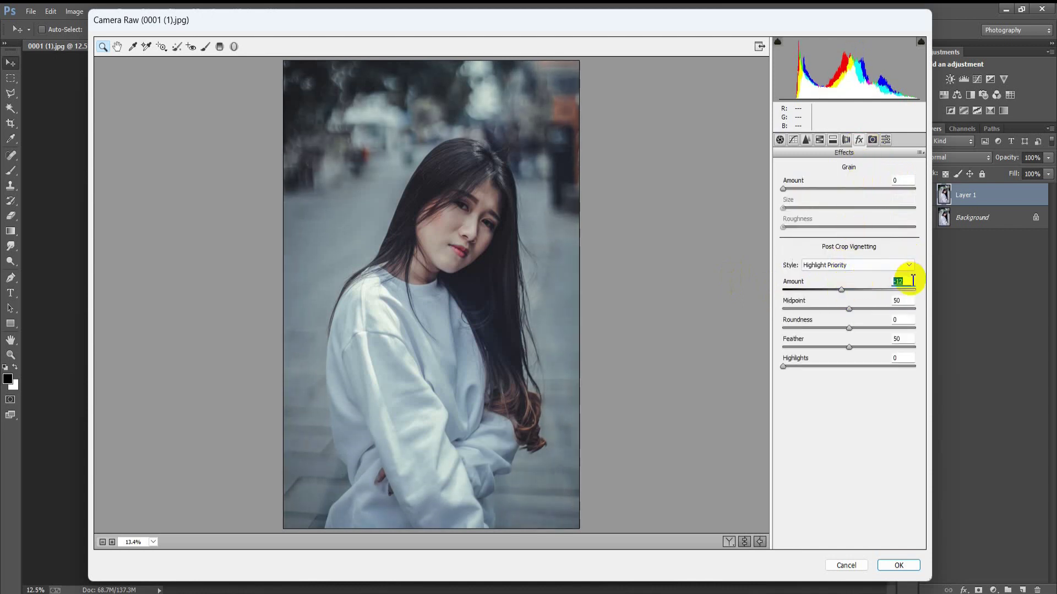
Compare the portrait before and after grading side by side, and apply the Camera Raw filter to Layer 1
left_click(744, 542)
left_click(744, 542)
left_click(729, 543)
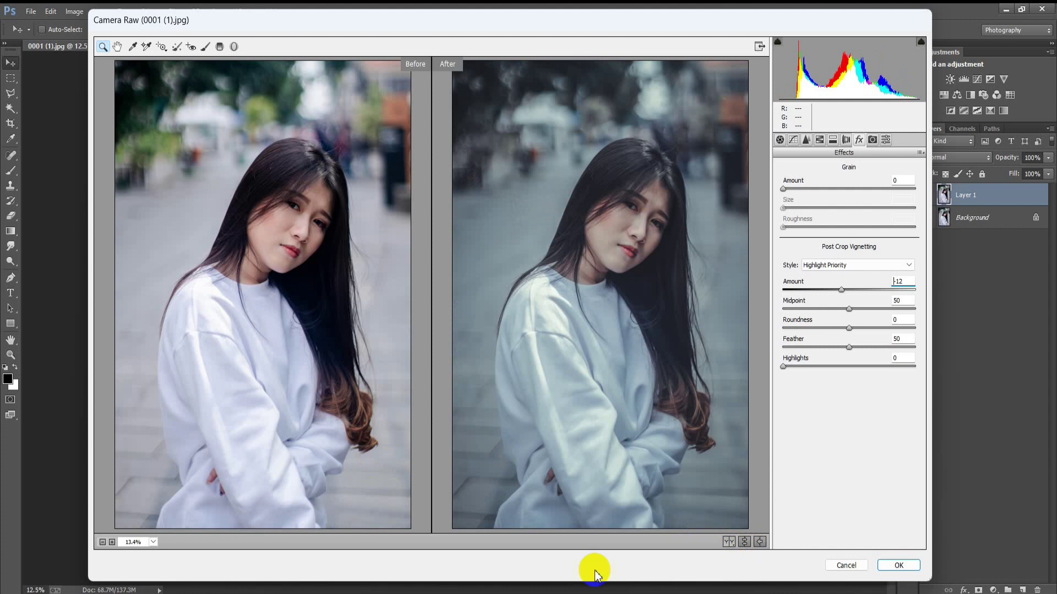
left_click(898, 565)
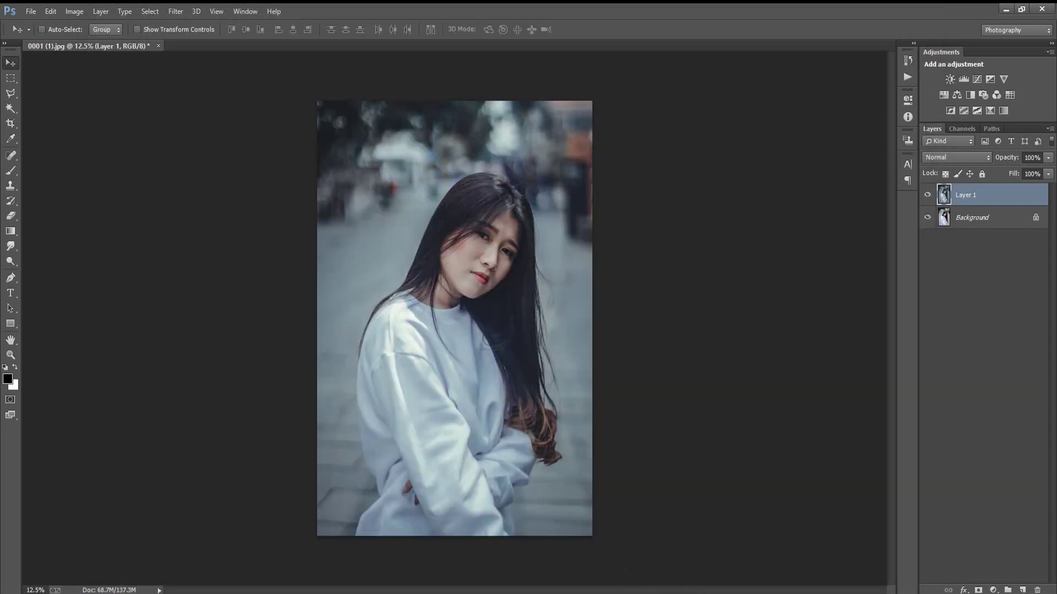
Toggle the visibility of Layer 1 off and on twice to compare the graded portrait with the original
left_click(928, 195)
left_click(928, 196)
left_click(928, 196)
left_click(928, 196)
Switch to 000001 (6).jpg and toggle its Layer 1 visibility to compare the graded and original versions
left_click(235, 48)
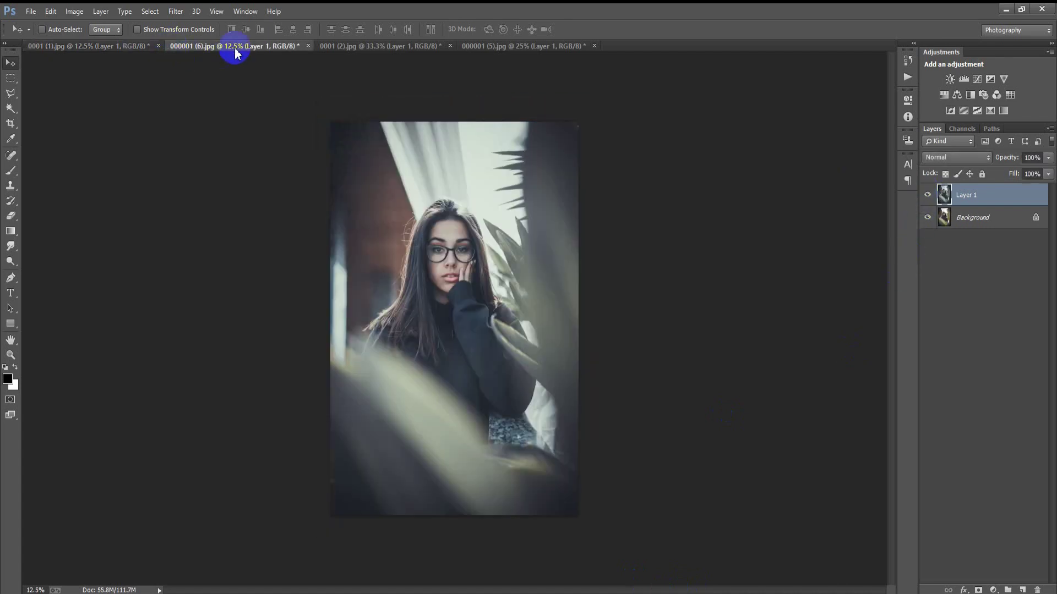
left_click(928, 196)
left_click(928, 196)
left_click(928, 196)
left_click(928, 196)
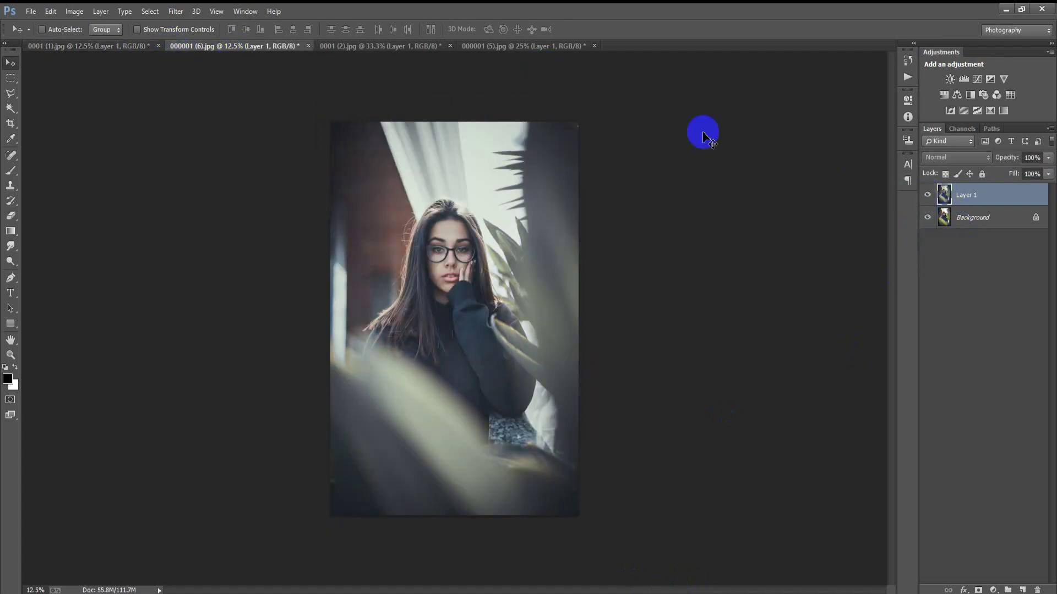
Switch to 0001 (2).jpg and toggle its Layer 1 visibility to compare the tulip portrait before and after grading
left_click(337, 47)
left_click(928, 196)
left_click(928, 196)
left_click(928, 196)
left_click(928, 196)
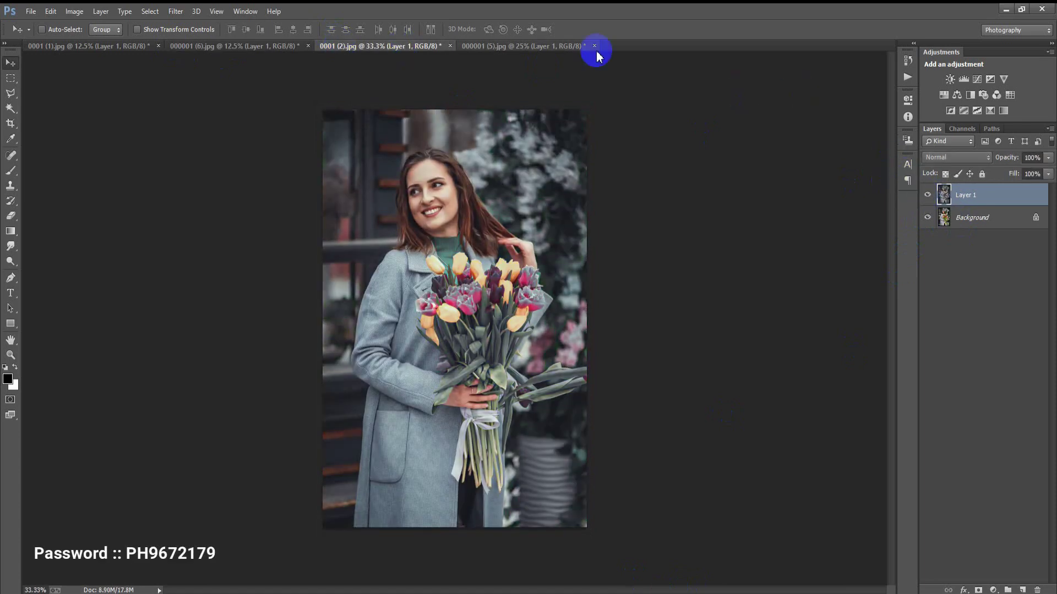
Switch to 000001 (5).jpg and toggle its Layer 1 visibility to compare the image before and after grading
left_click(508, 46)
left_click(928, 196)
left_click(928, 196)
left_click(928, 196)
left_click(928, 196)
Return to 0001 (1).jpg and toggle its Layer 1 visibility to review the graded portrait against the original again
left_click(71, 46)
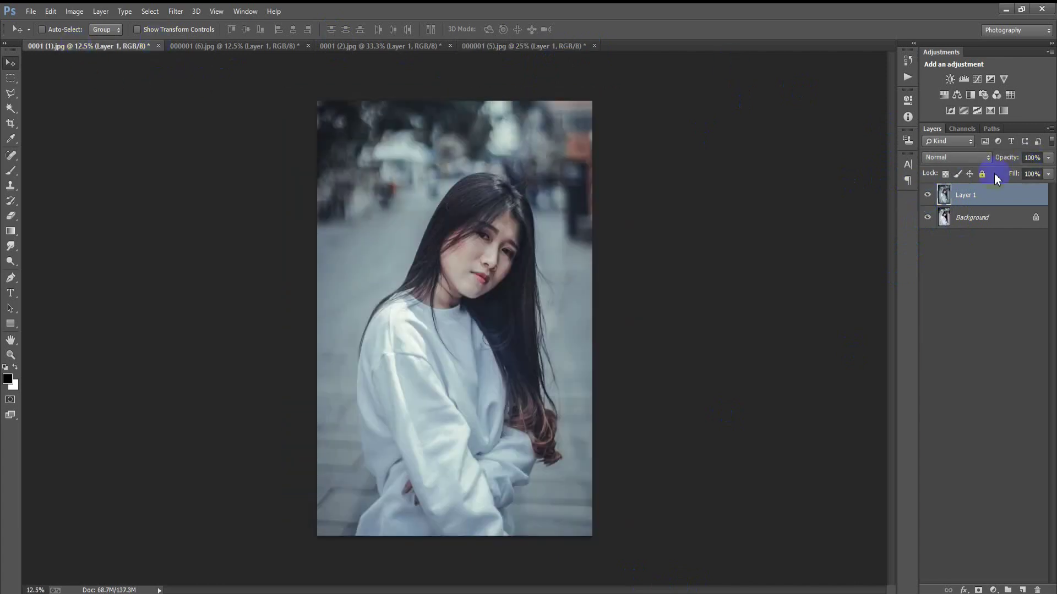
left_click(928, 196)
left_click(928, 196)
left_click(928, 196)
left_click(928, 196)
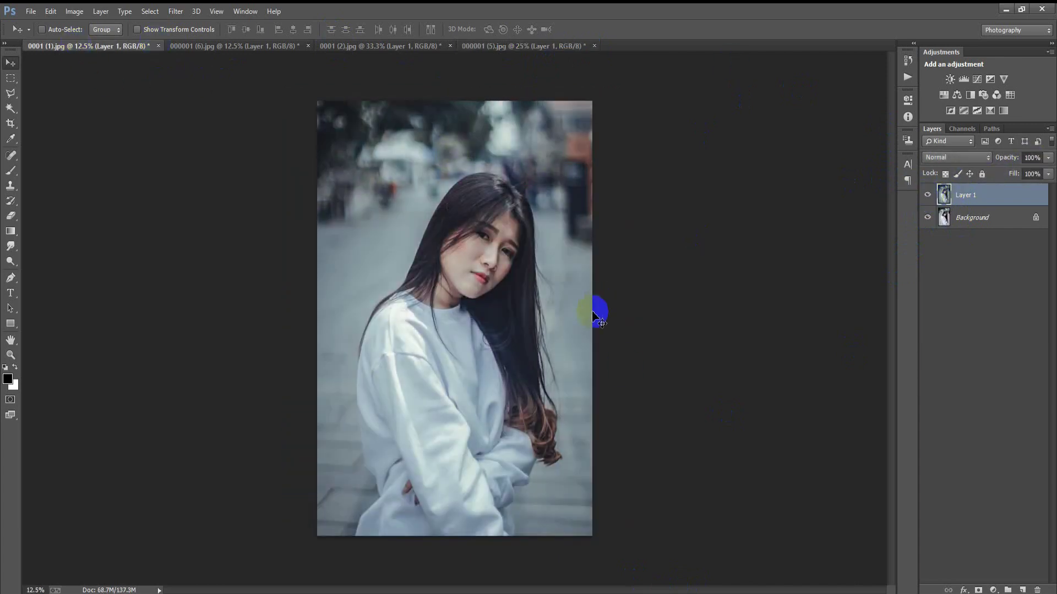